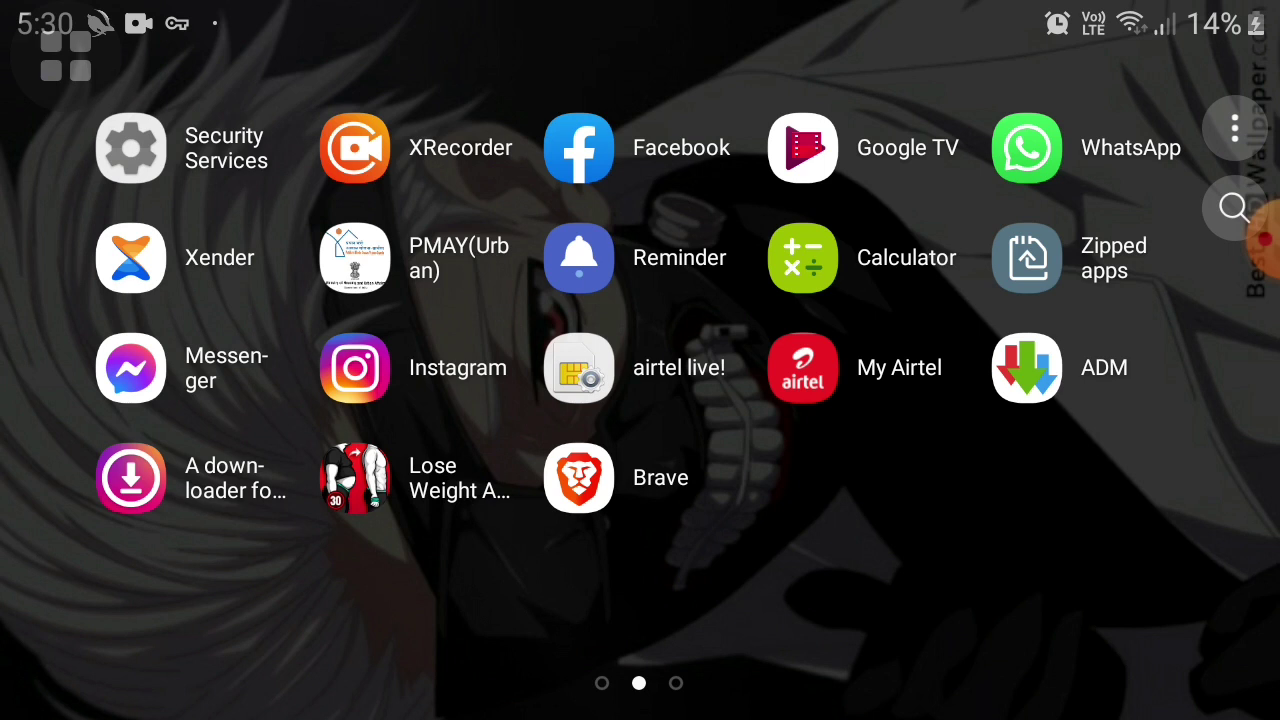
Swipe to app page 3 holding CapCut and pull down the notification shade.
{"action": "left_click_drag", "start_coordinate": [900, 400], "coordinate": [300, 400]}
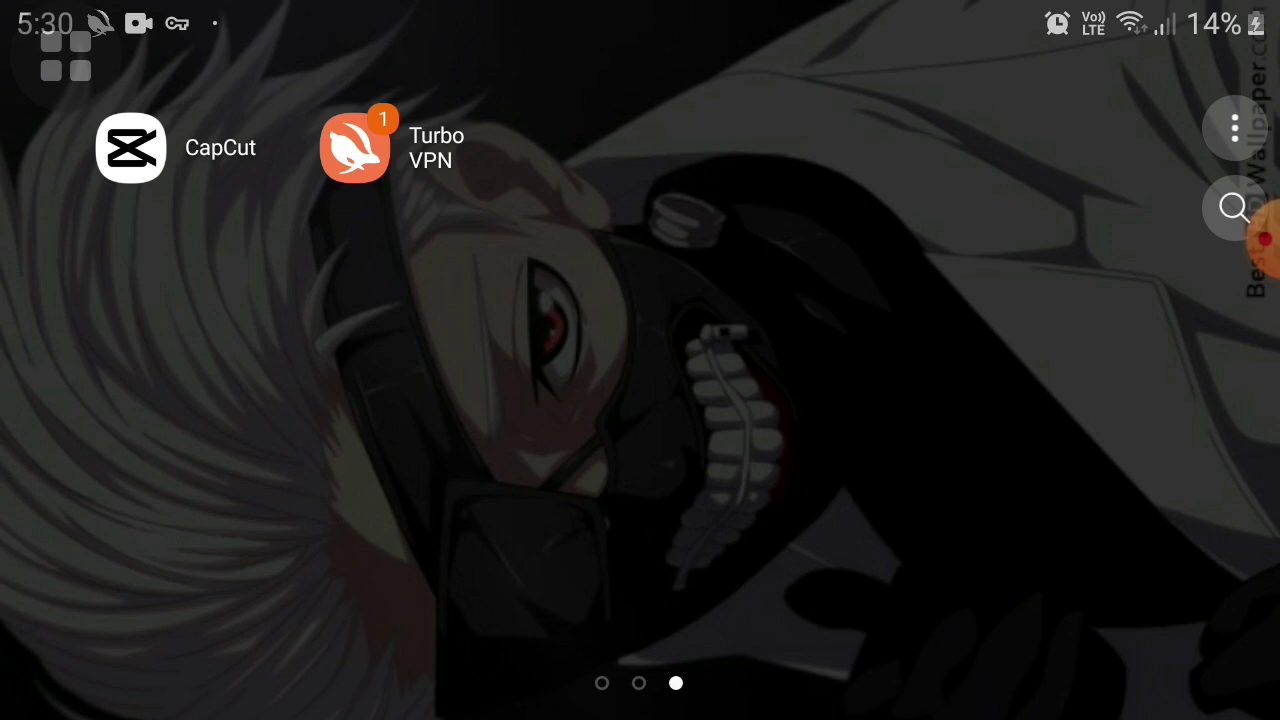
{"action": "left_click_drag", "start_coordinate": [640, 5], "coordinate": [640, 450]}
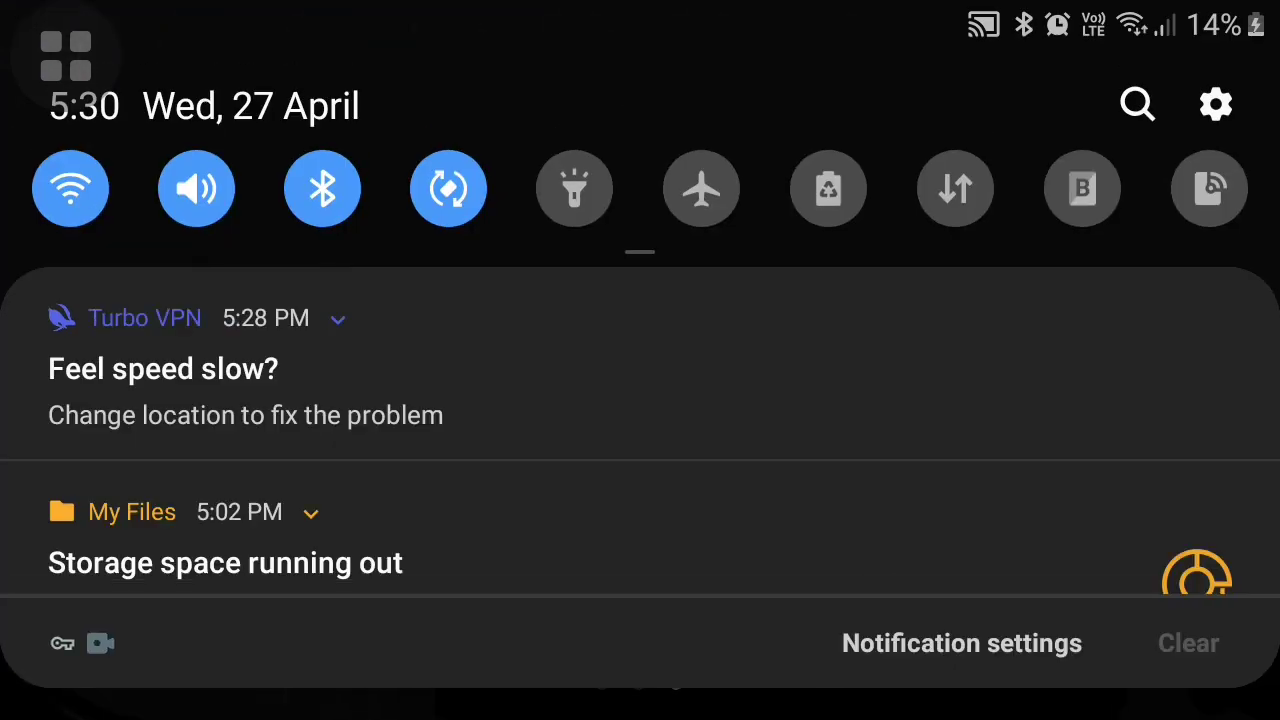
Dismiss the notification shade and launch CapCut from the home screen.
{"action": "scroll", "coordinate": [640, 420], "scroll_direction": "down", "scroll_amount": 3}
{"action": "left_click", "coordinate": [360, 450]}
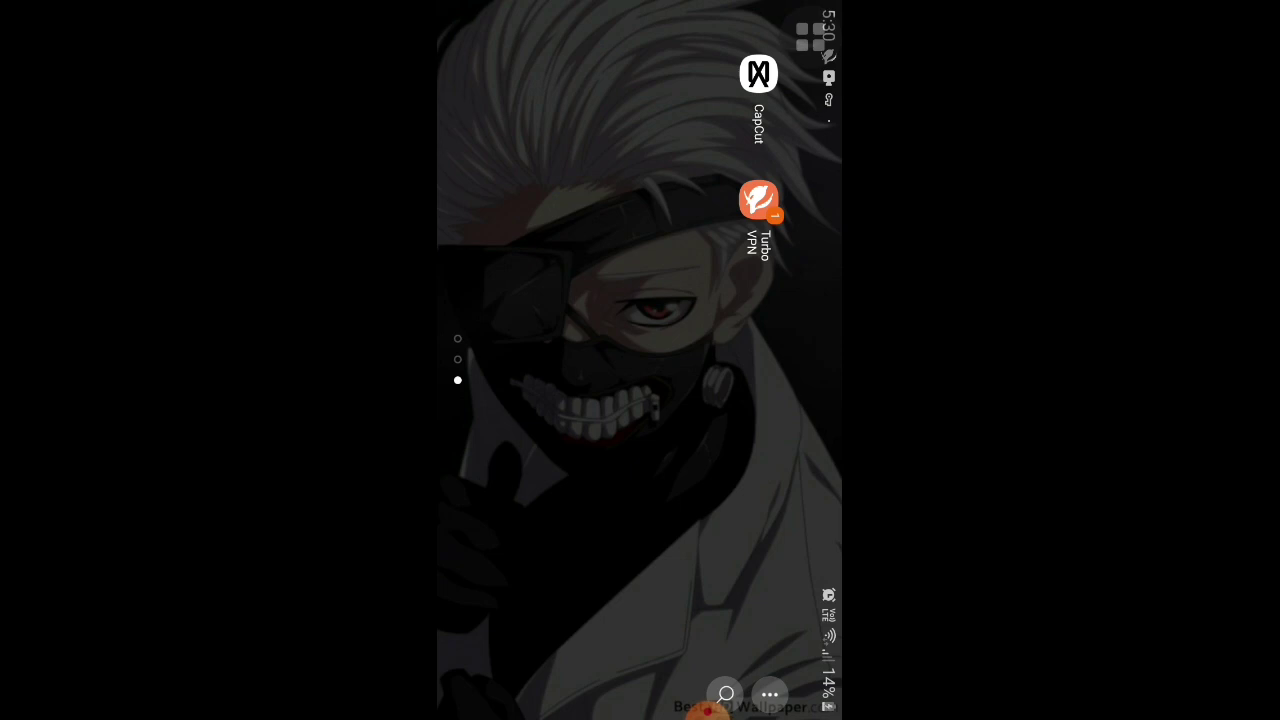
{"action": "left_click", "coordinate": [758, 73]}
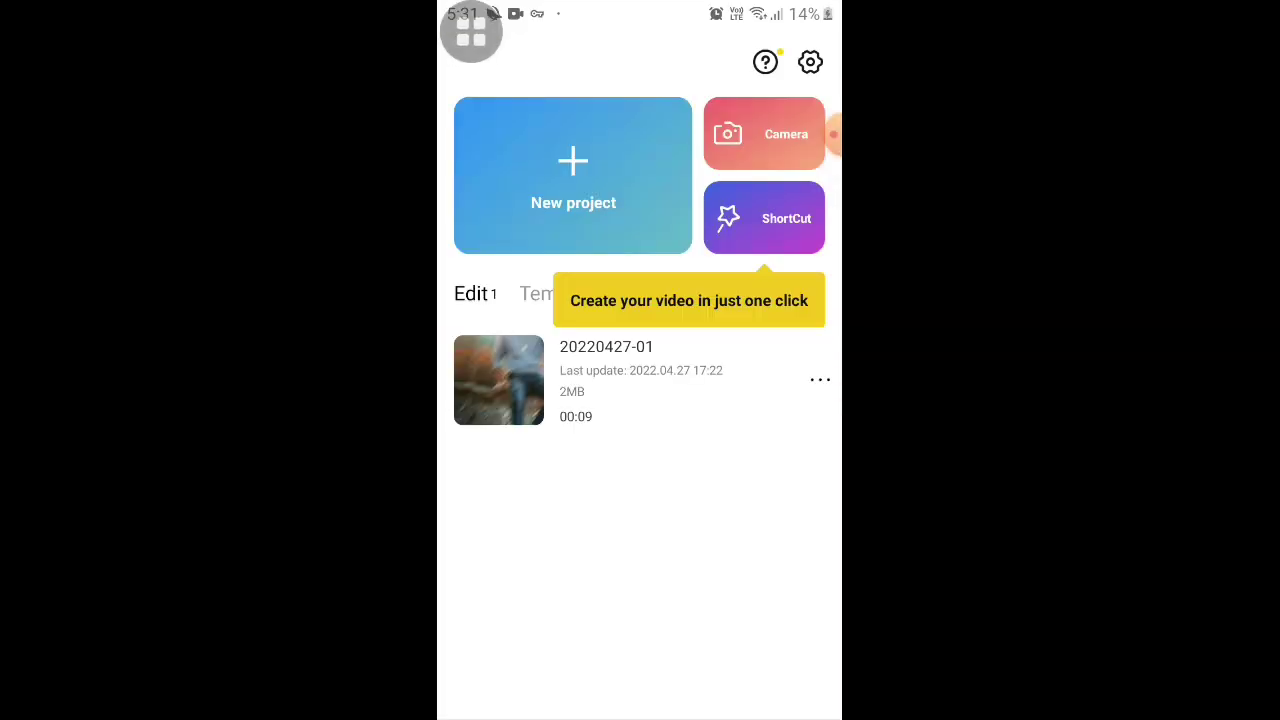
Create a new project from the first two portrait photos in the Photos tab.
{"action": "left_click", "coordinate": [573, 175]}
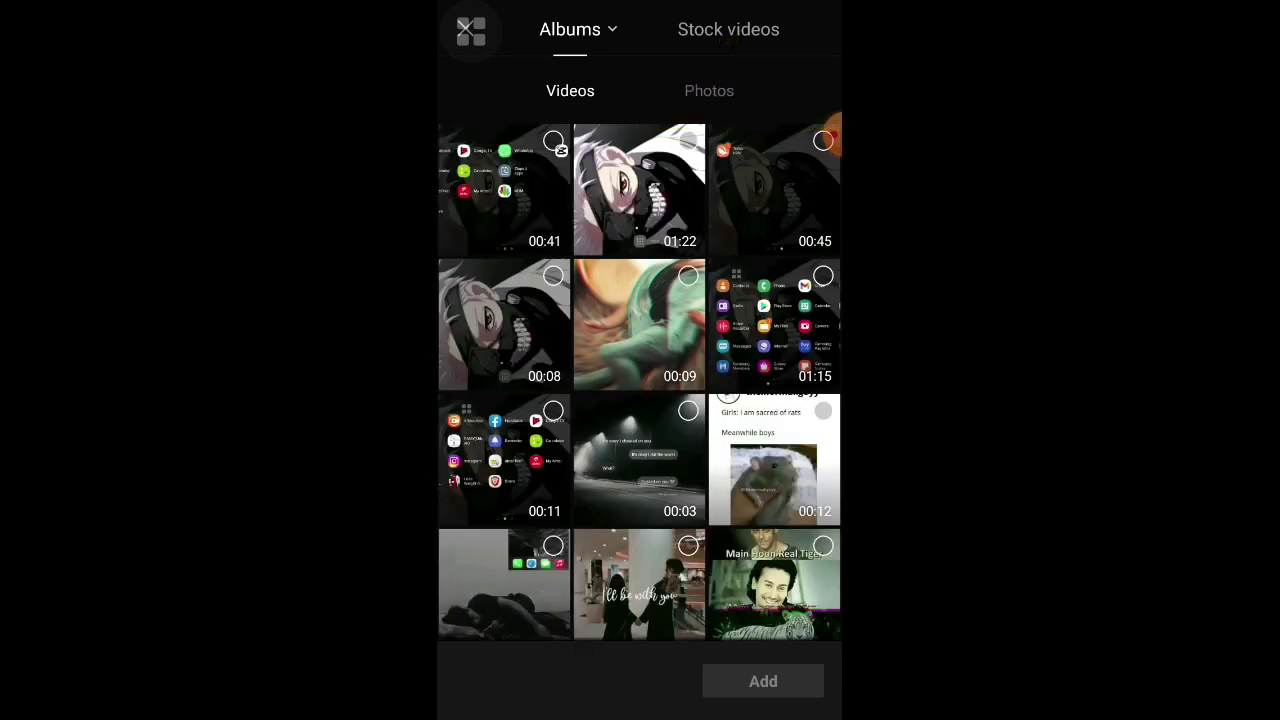
{"action": "left_click", "coordinate": [709, 90]}
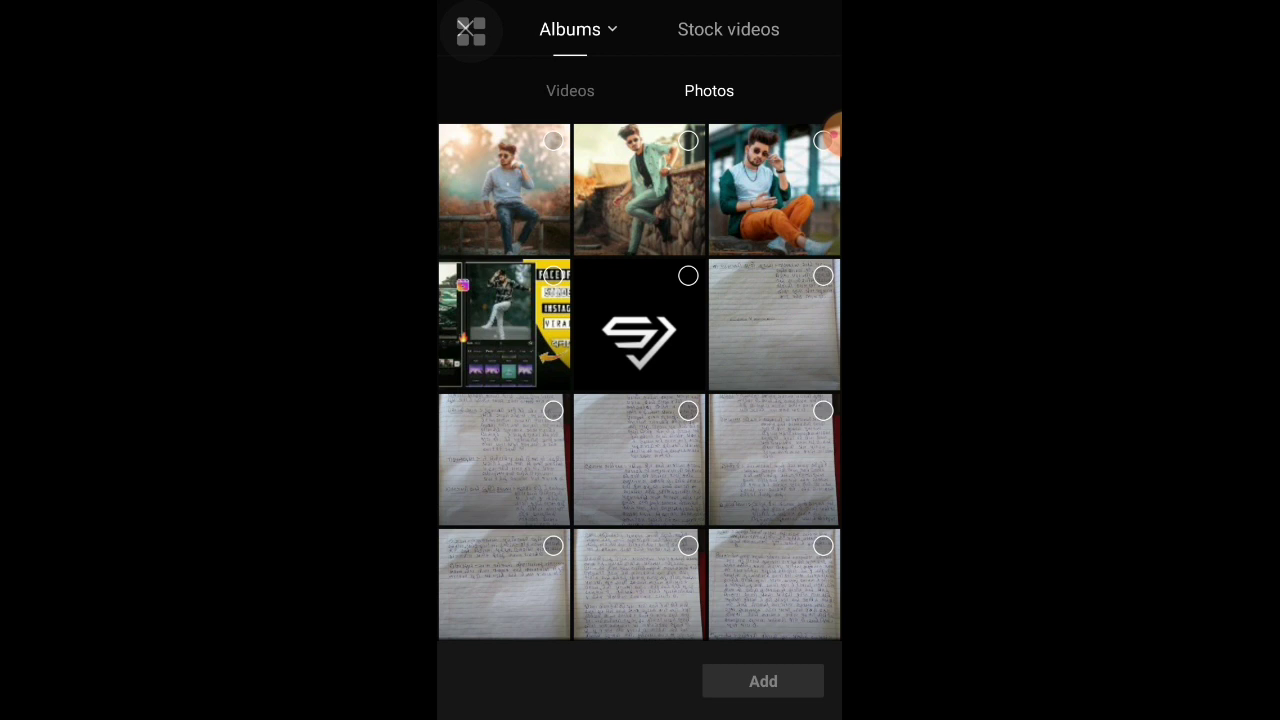
{"action": "left_click", "coordinate": [553, 141]}
{"action": "left_click", "coordinate": [639, 190]}
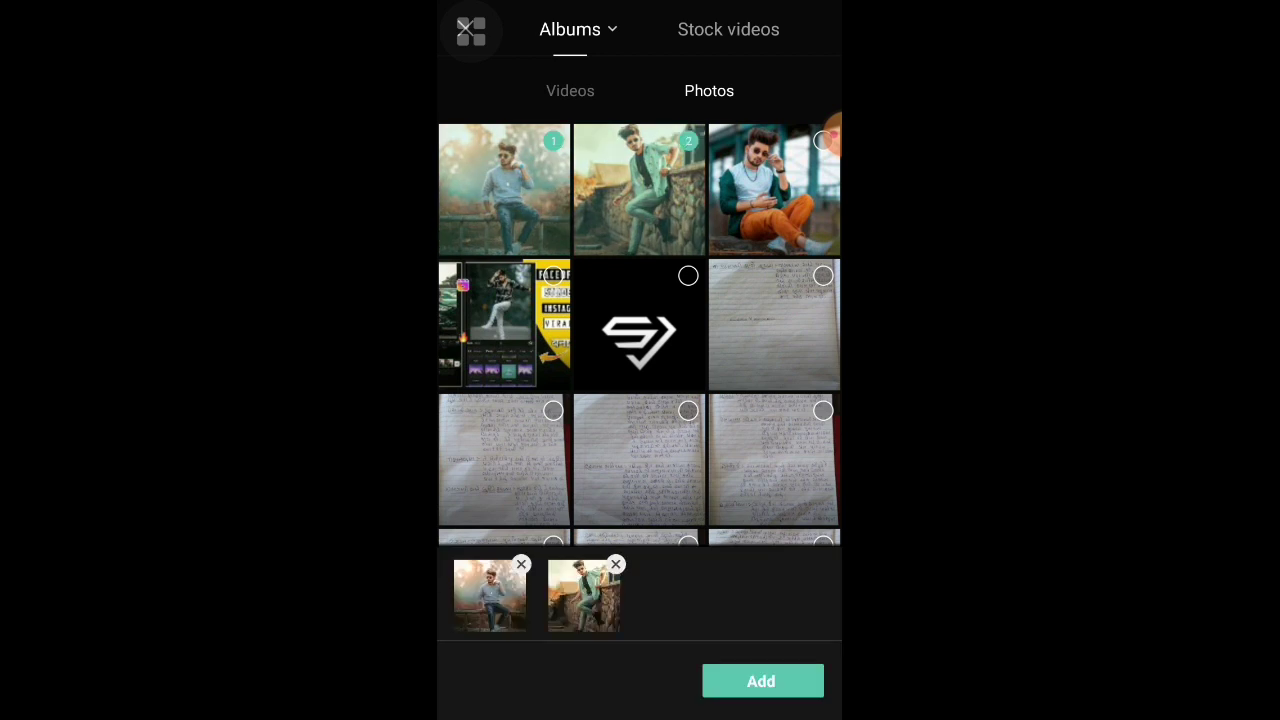
{"action": "left_click", "coordinate": [761, 681]}
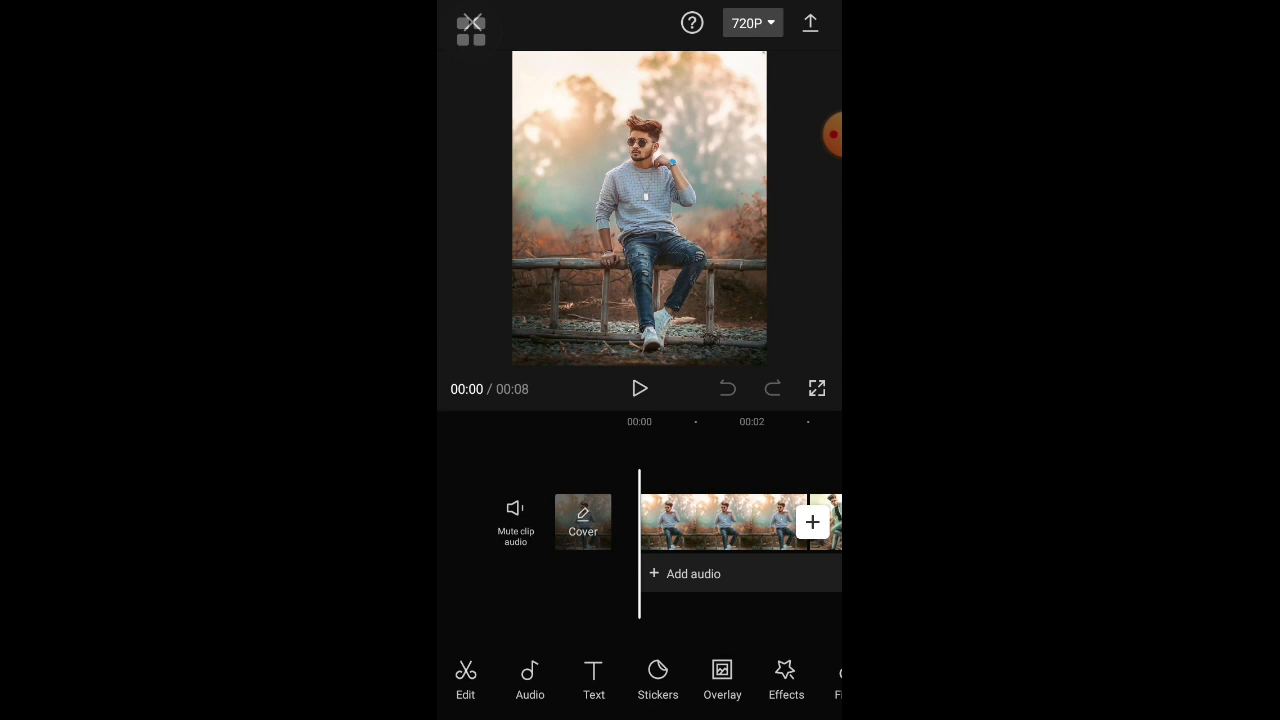
Select the first 3-second photo clip and scroll its toolbar to reveal more options.
{"action": "scroll", "coordinate": [640, 680], "scroll_direction": "right", "scroll_amount": 5}
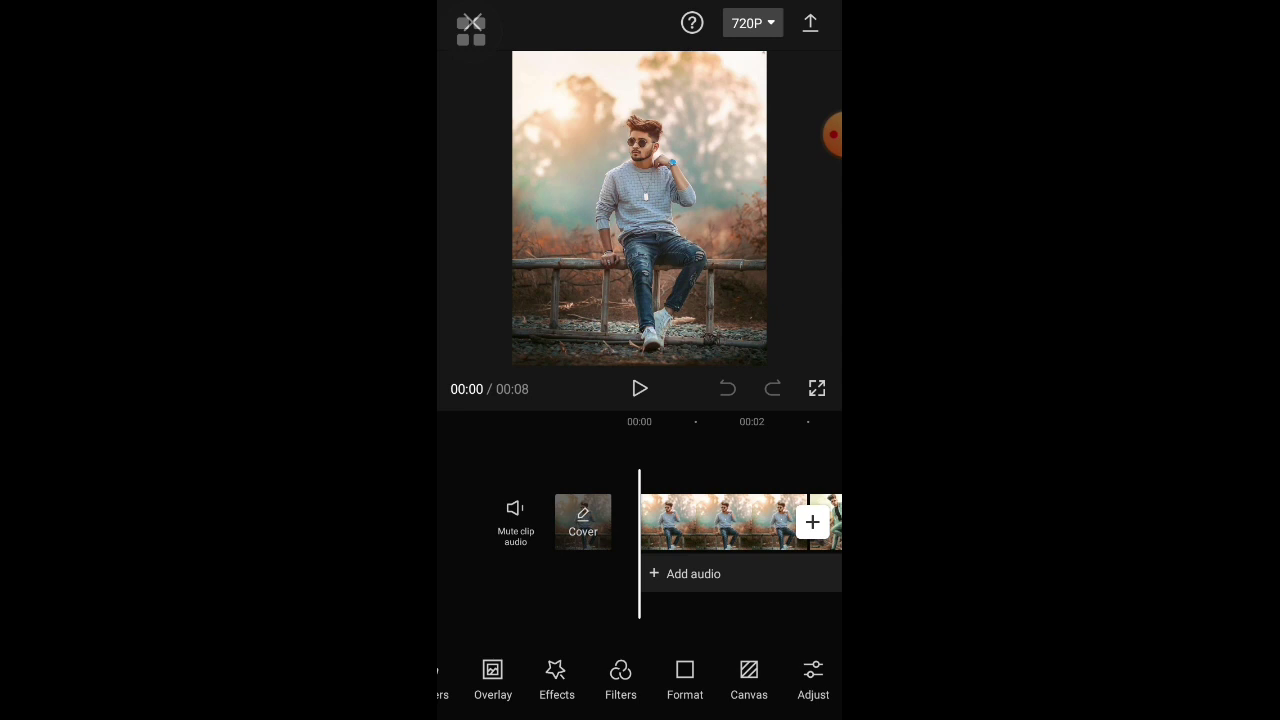
{"action": "mouse_move", "coordinate": [800, 522]}
{"action": "left_mouse_down"}
{"action": "mouse_move", "coordinate": [464, 522]}
{"action": "mouse_move", "coordinate": [800, 522]}
{"action": "left_mouse_up"}
{"action": "left_click", "coordinate": [680, 522]}
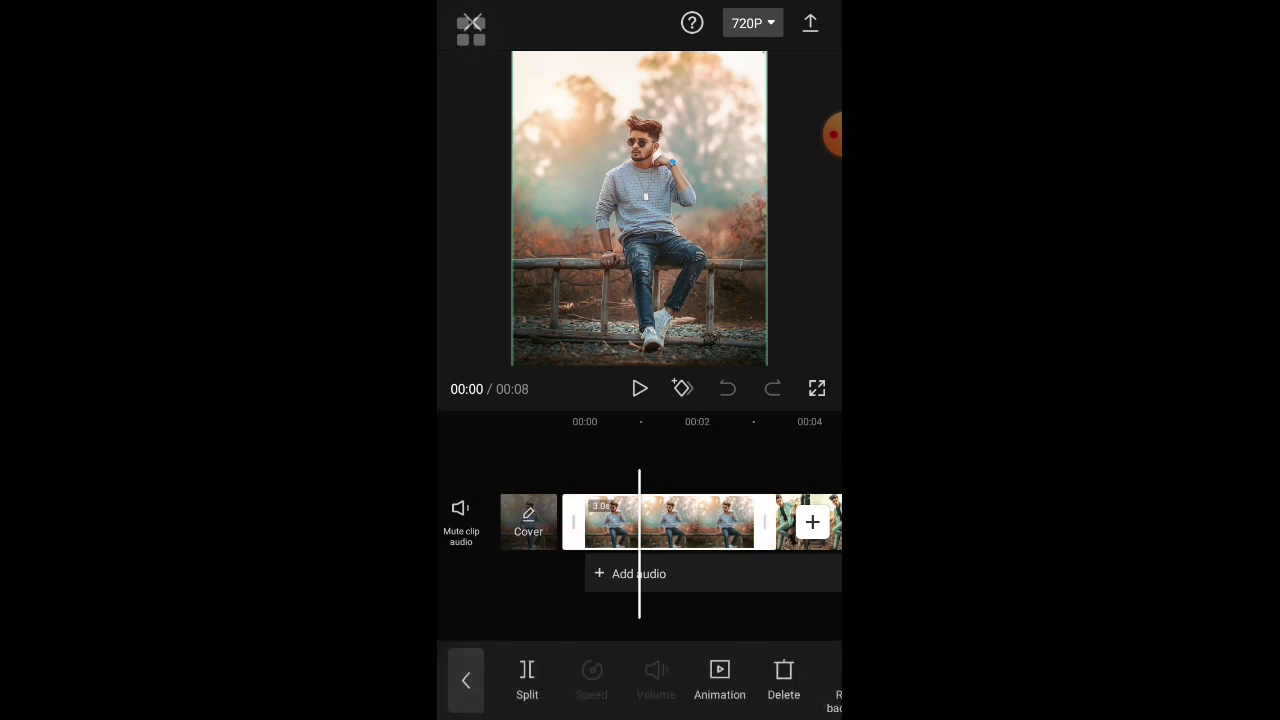
{"action": "mouse_move", "coordinate": [833, 135]}
{"action": "left_mouse_down"}
{"action": "mouse_move", "coordinate": [663, 517]}
{"action": "mouse_move", "coordinate": [724, 680]}
{"action": "mouse_move", "coordinate": [815, 454]}
{"action": "left_mouse_up"}
{"action": "left_click_drag", "start_coordinate": [700, 680], "coordinate": [506, 680]}
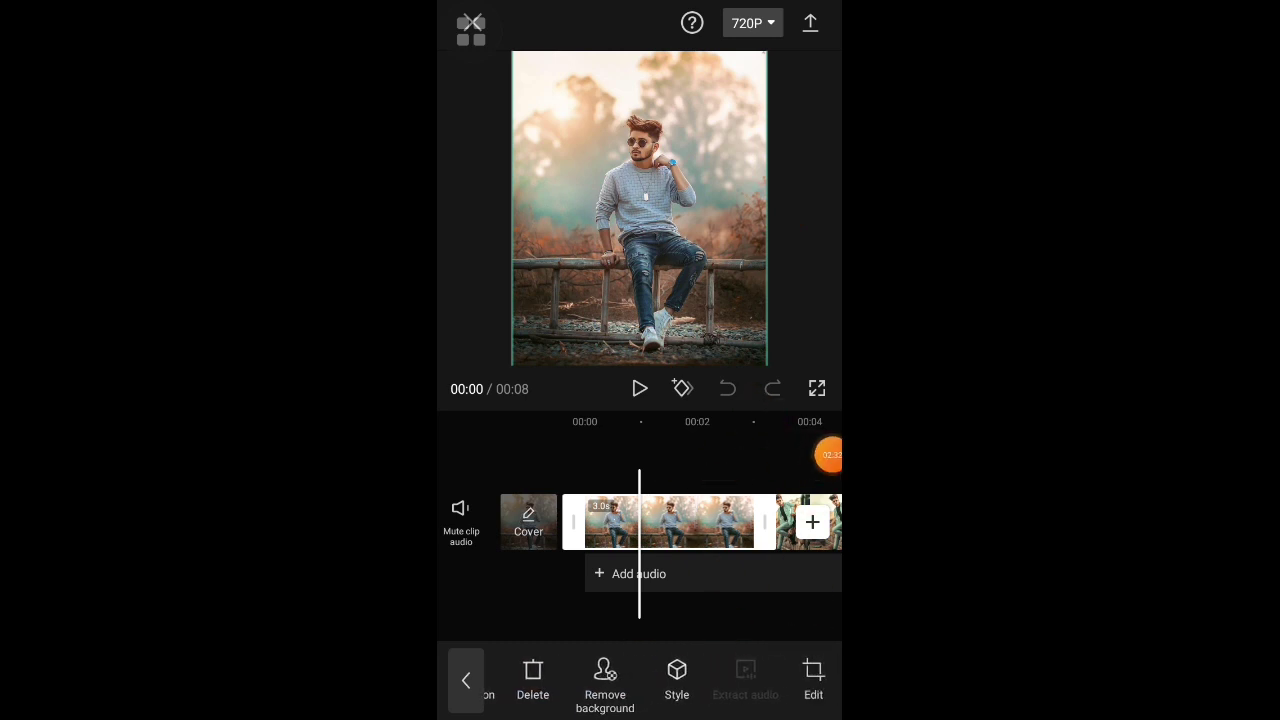
{"action": "mouse_move", "coordinate": [815, 454]}
{"action": "left_mouse_down"}
{"action": "mouse_move", "coordinate": [686, 668]}
{"action": "mouse_move", "coordinate": [826, 404]}
{"action": "left_mouse_up"}
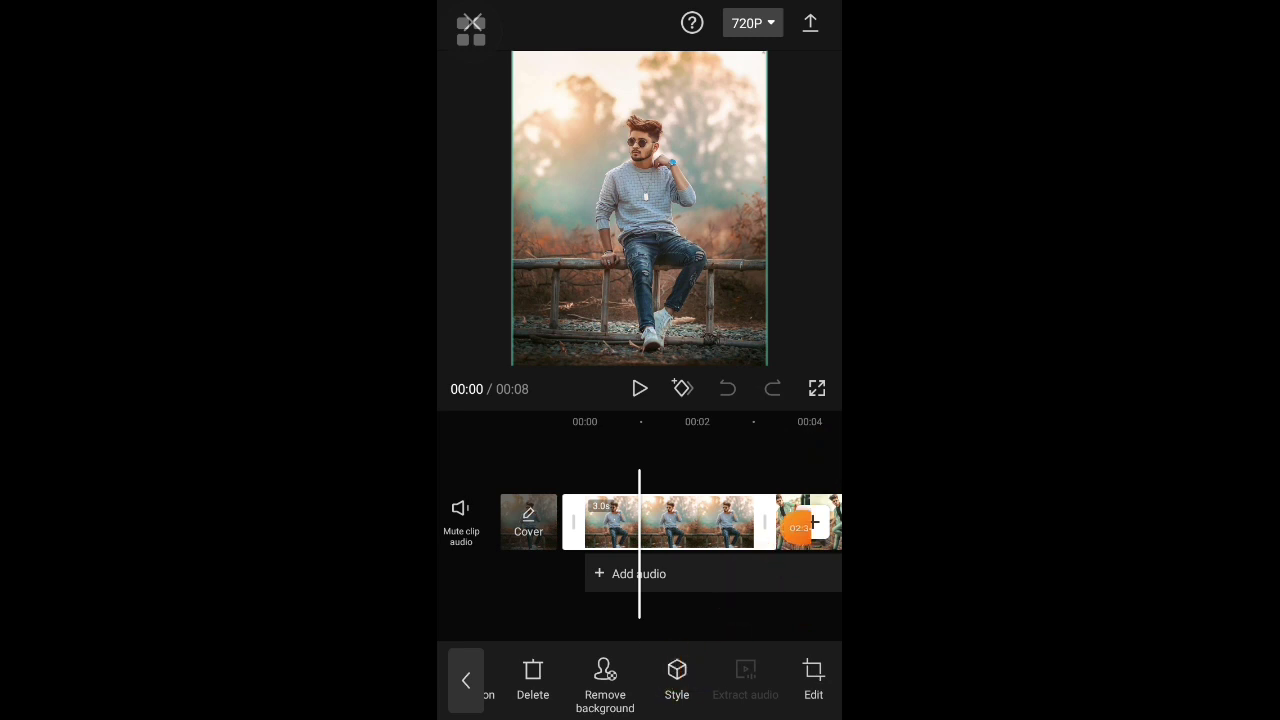
Browse the style thumbnails and apply 3D Zoom Pro to the photo clips.
{"action": "left_click", "coordinate": [677, 680]}
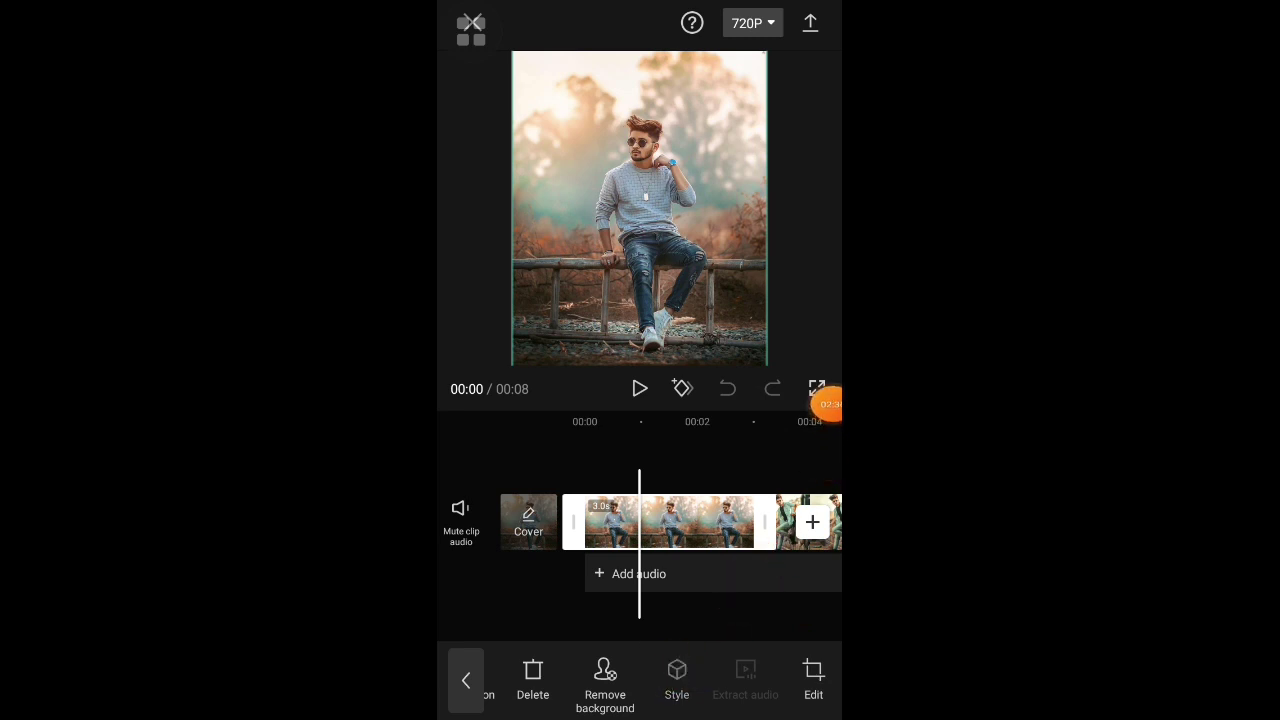
{"action": "left_click_drag", "start_coordinate": [780, 594], "coordinate": [510, 594]}
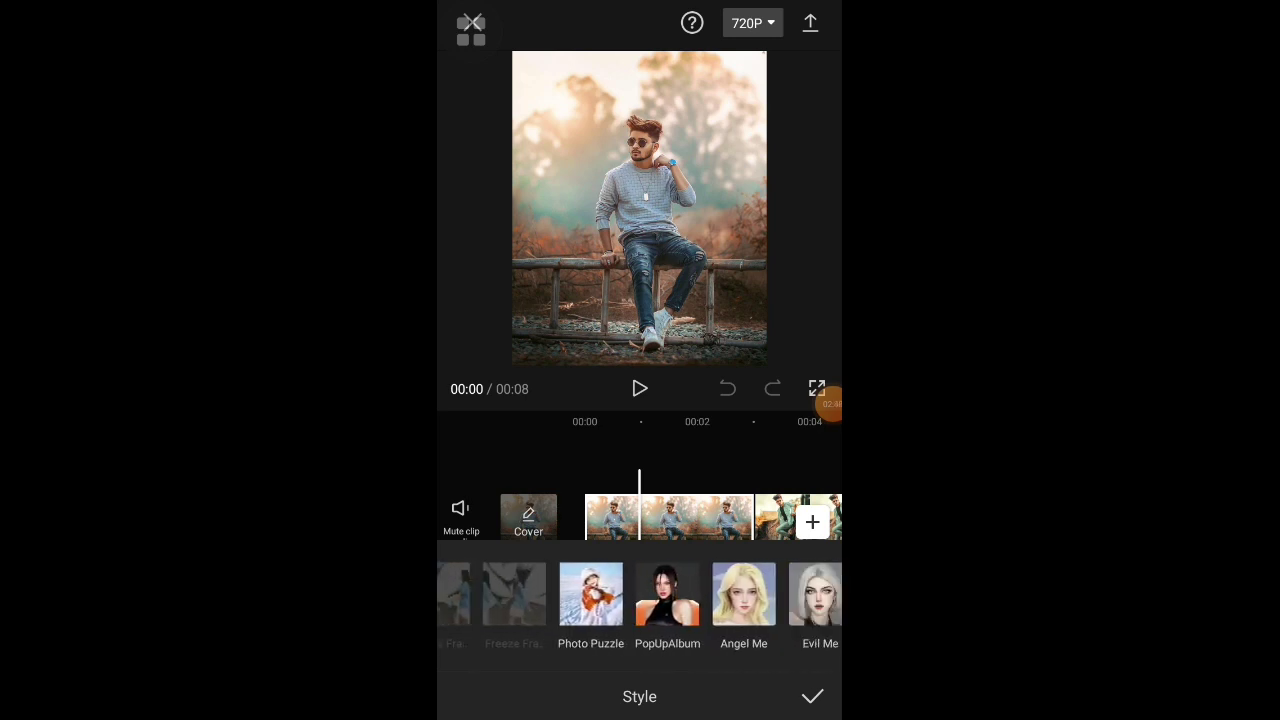
{"action": "left_click_drag", "start_coordinate": [760, 594], "coordinate": [530, 594]}
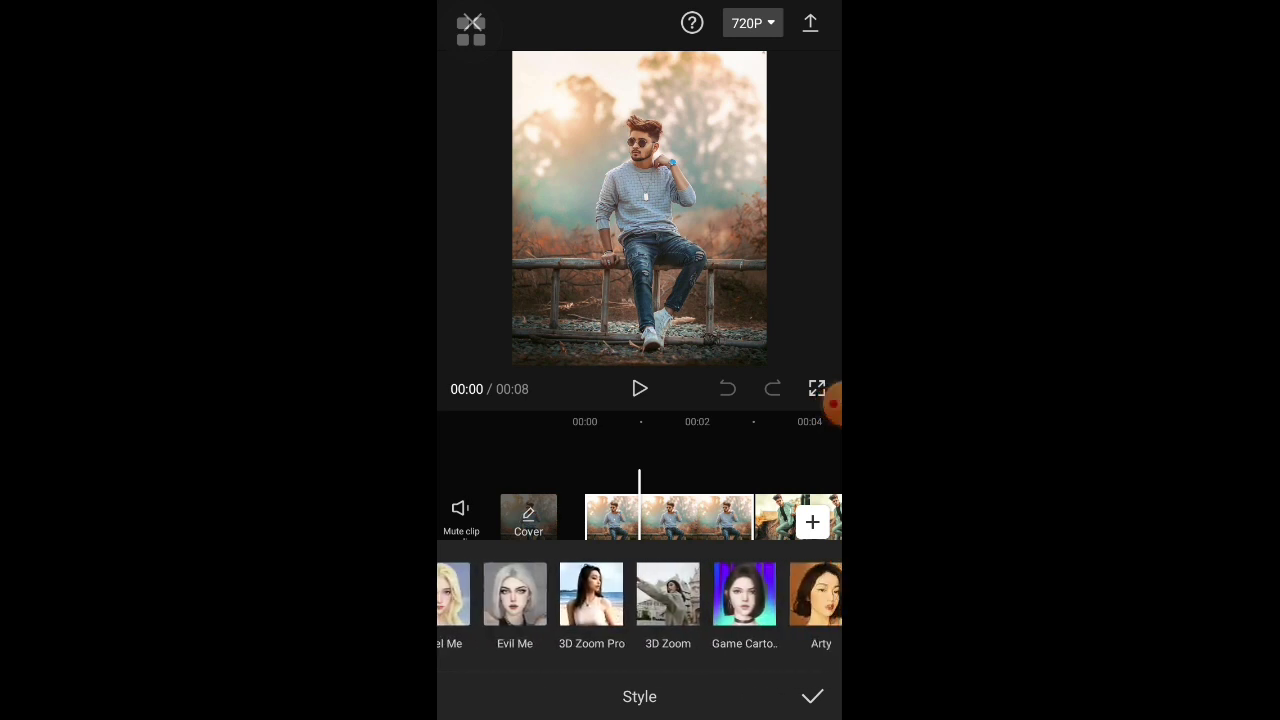
{"action": "left_click_drag", "start_coordinate": [760, 594], "coordinate": [600, 594]}
{"action": "mouse_move", "coordinate": [520, 594]}
{"action": "left_mouse_down"}
{"action": "mouse_move", "coordinate": [750, 594]}
{"action": "mouse_move", "coordinate": [640, 594]}
{"action": "left_mouse_up"}
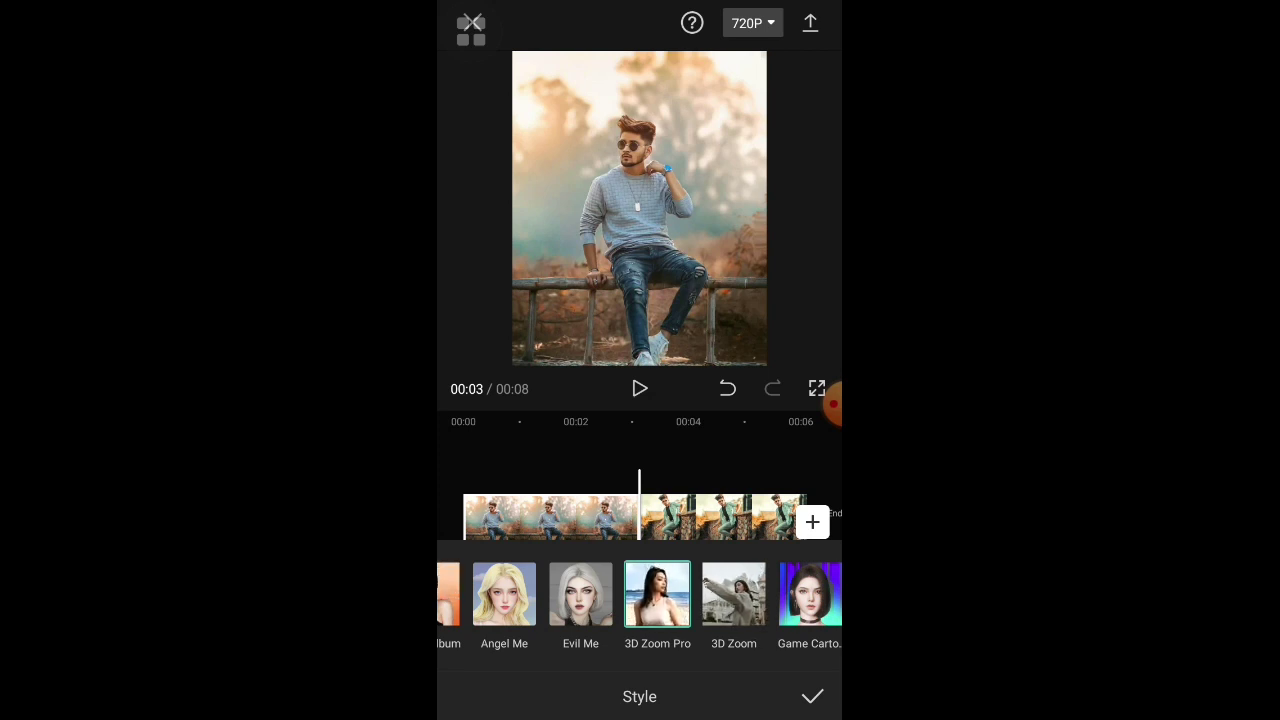
{"action": "left_click", "coordinate": [720, 517]}
{"action": "left_click", "coordinate": [657, 594]}
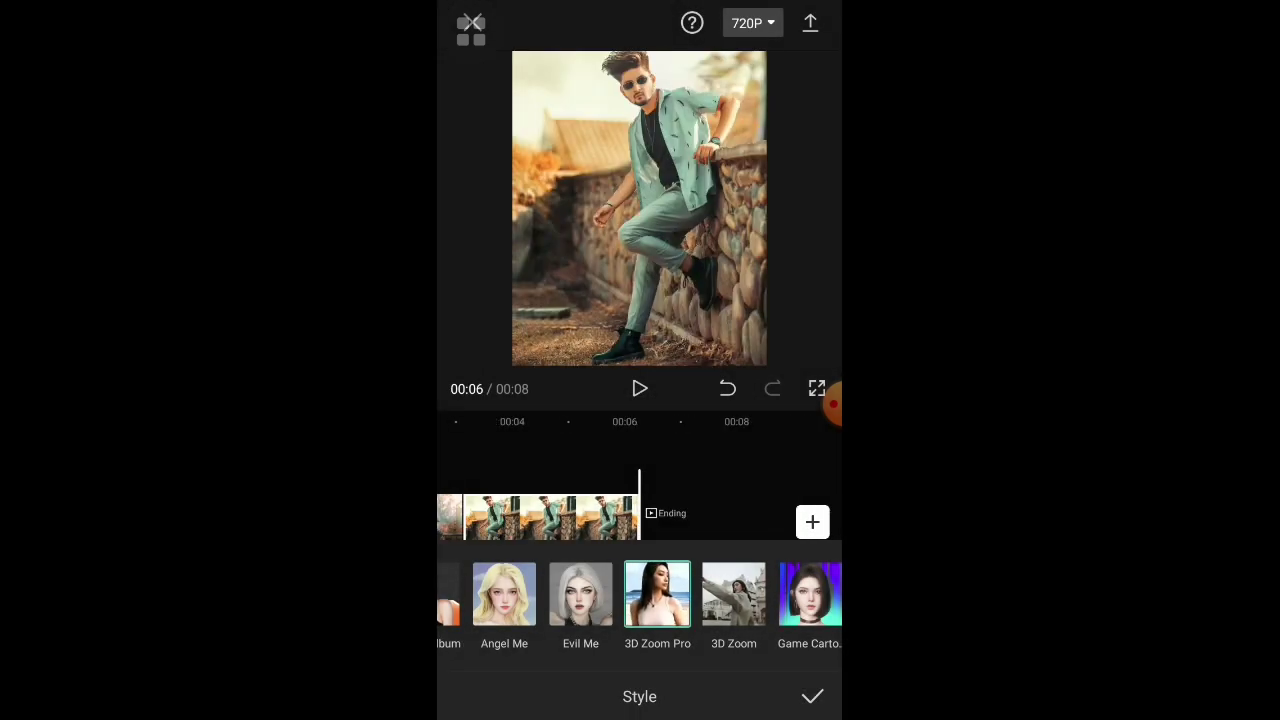
Select the Ending clip and delete it, shortening the video from 8 to 6 seconds.
{"action": "left_click", "coordinate": [695, 516]}
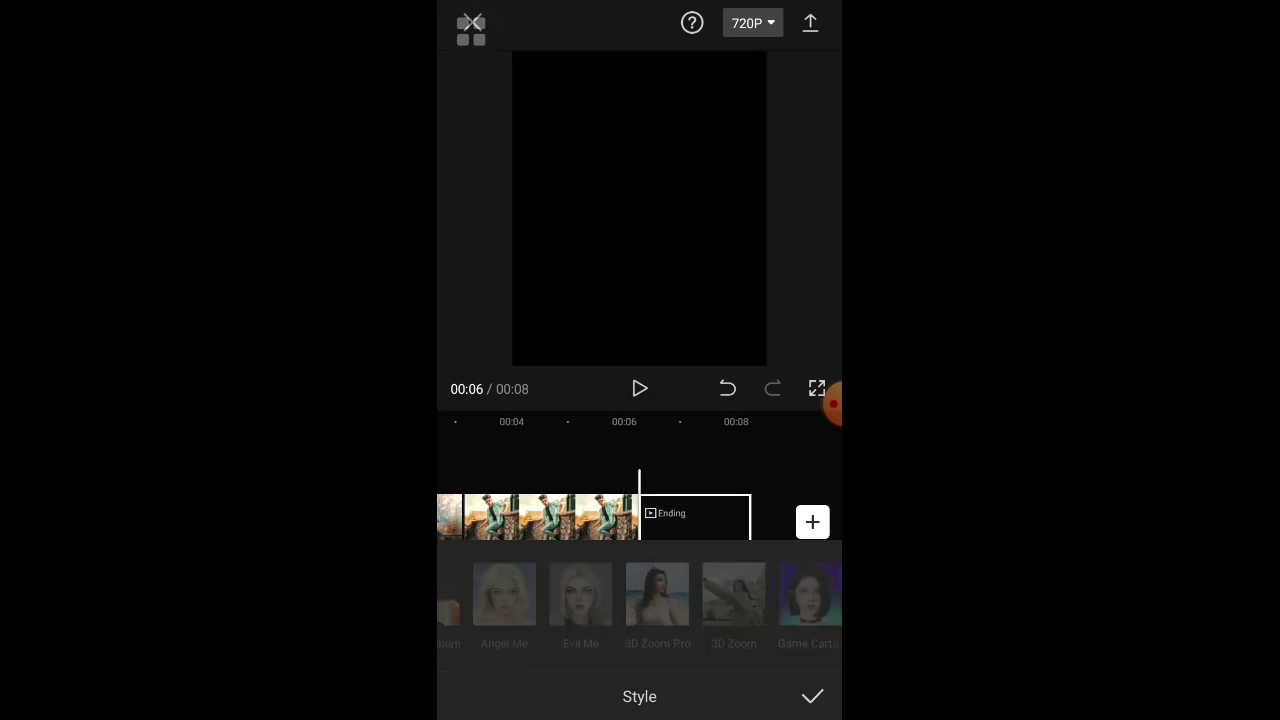
{"action": "left_click", "coordinate": [695, 520]}
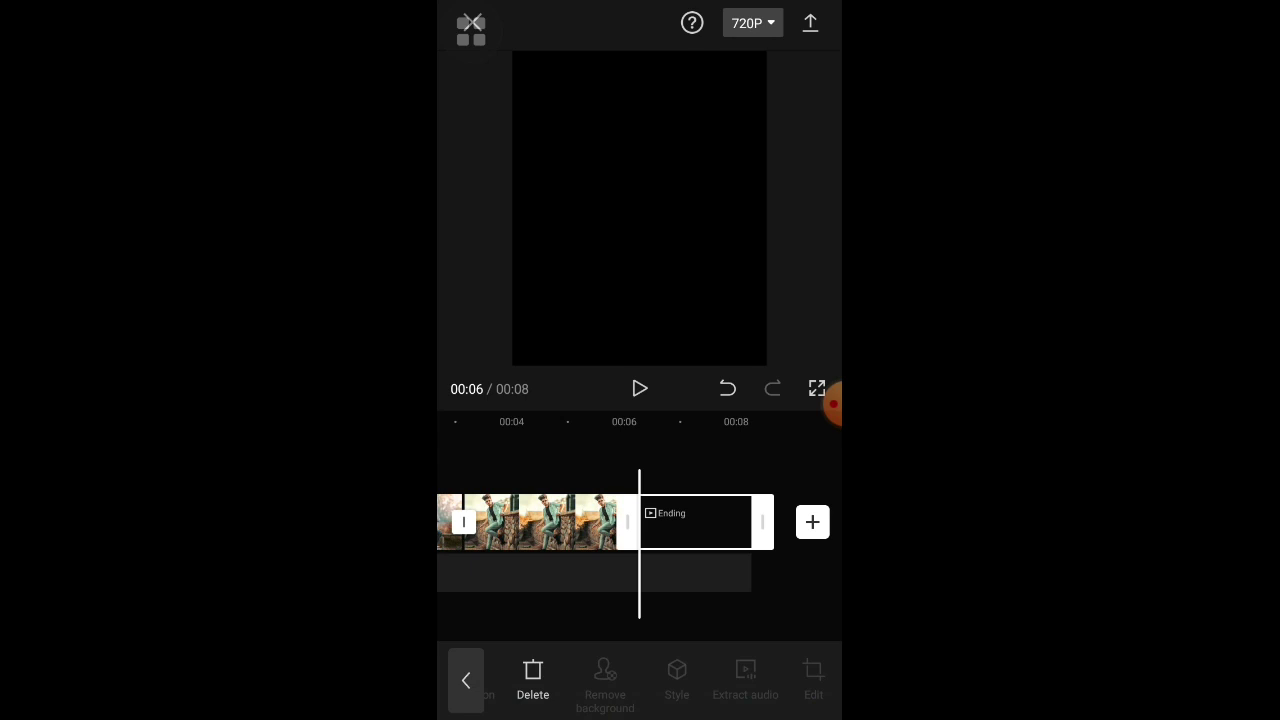
{"action": "left_click", "coordinate": [466, 680]}
{"action": "left_click", "coordinate": [695, 520]}
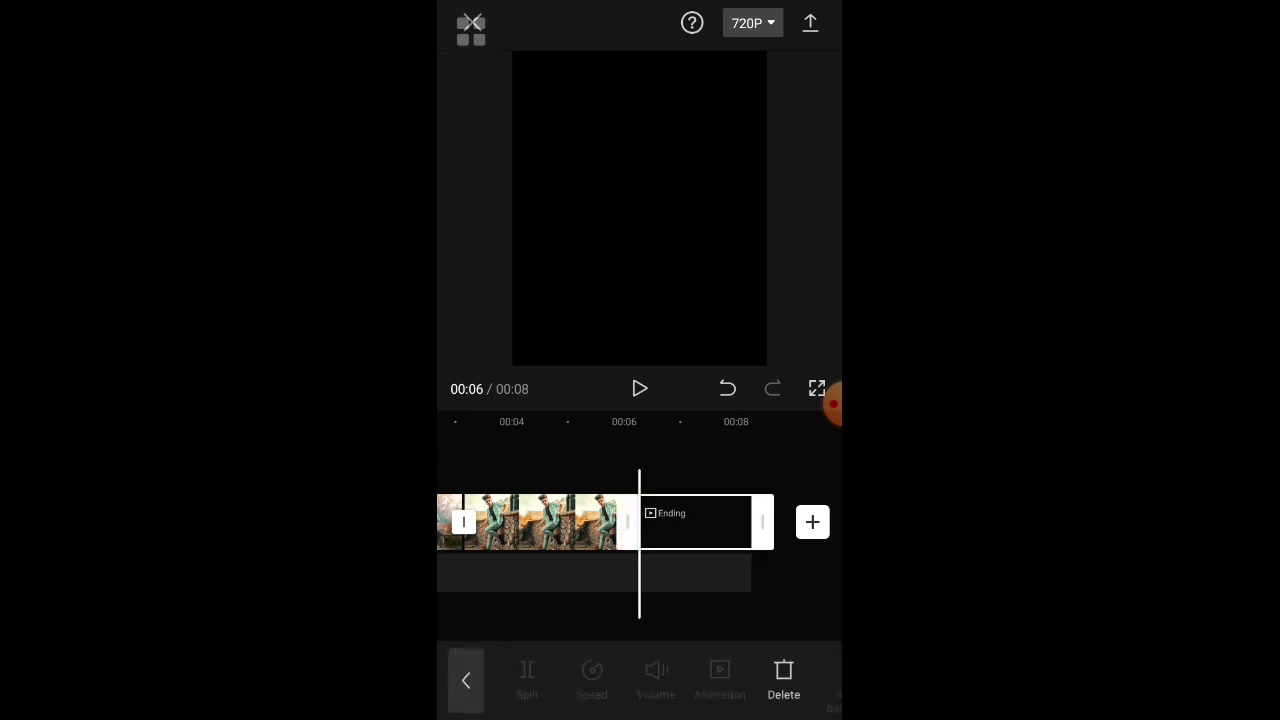
{"action": "left_click", "coordinate": [783, 680]}
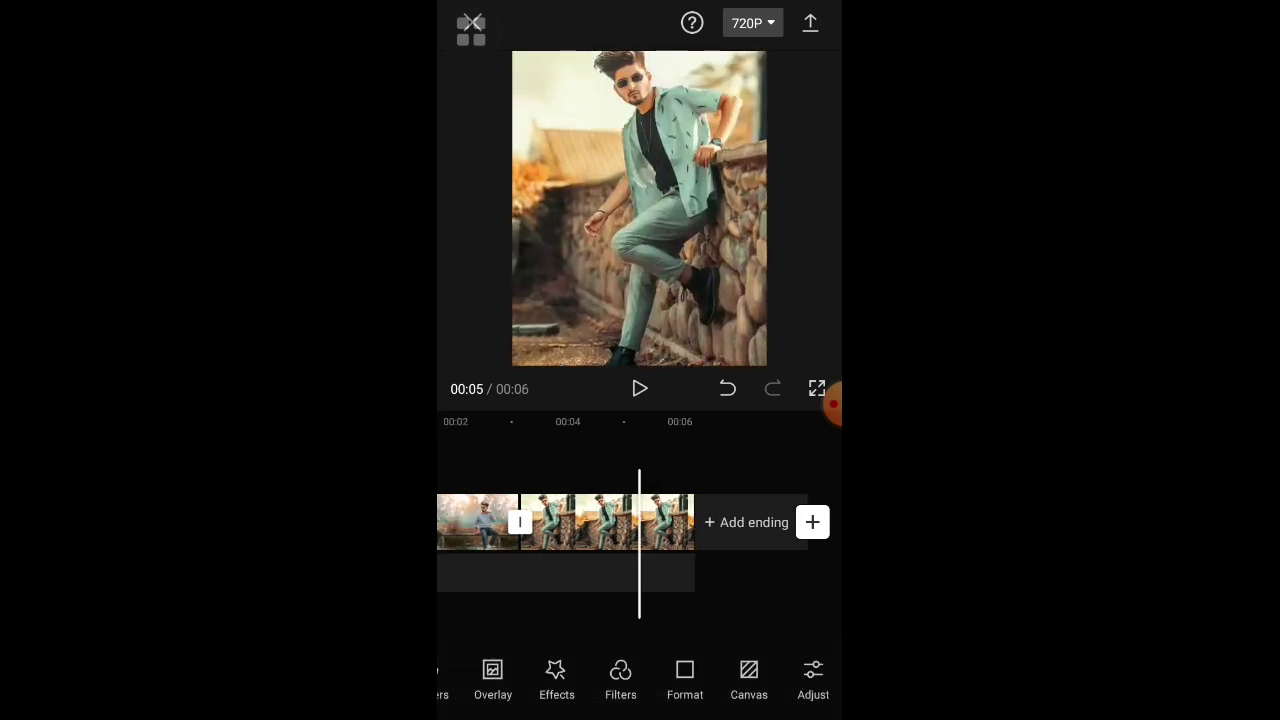
Play the 6-second video from 00:00, rewinding to replay it and pausing around 00:04.
{"action": "scroll", "coordinate": [640, 522], "scroll_direction": "left", "scroll_amount": 5}
{"action": "scroll", "coordinate": [640, 522], "scroll_direction": "left", "scroll_amount": 5}
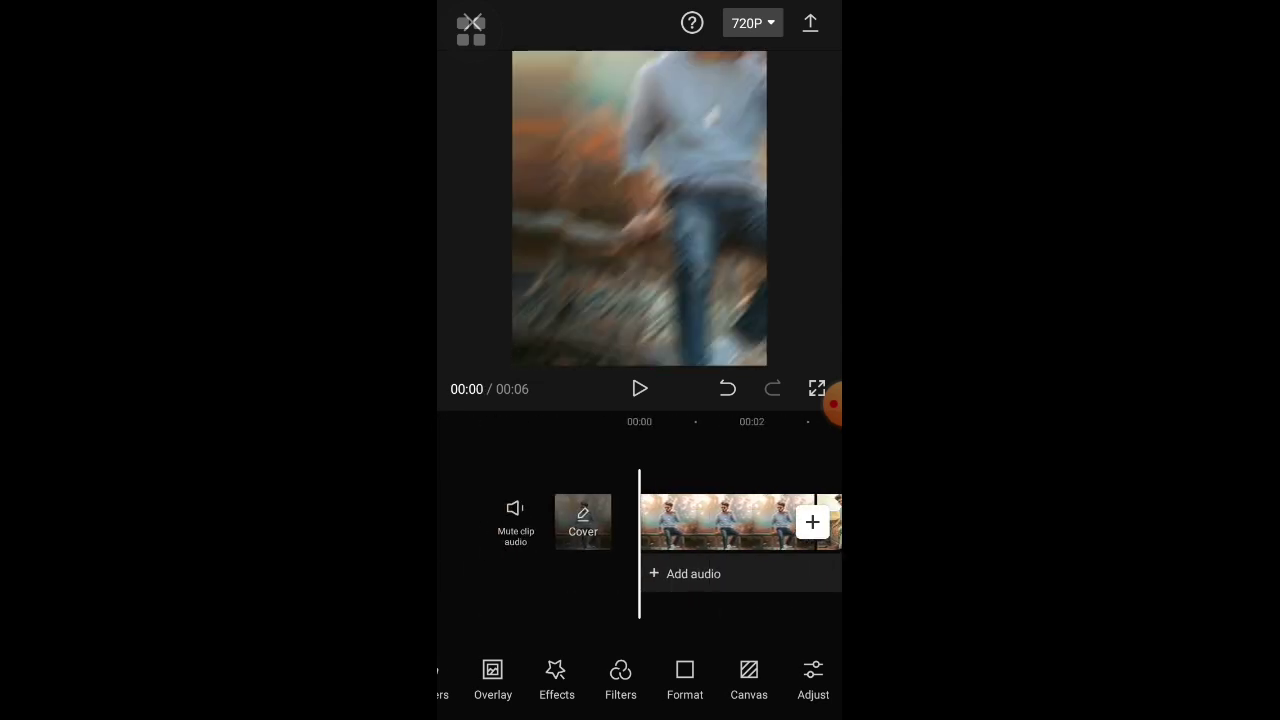
{"action": "left_click", "coordinate": [640, 389]}
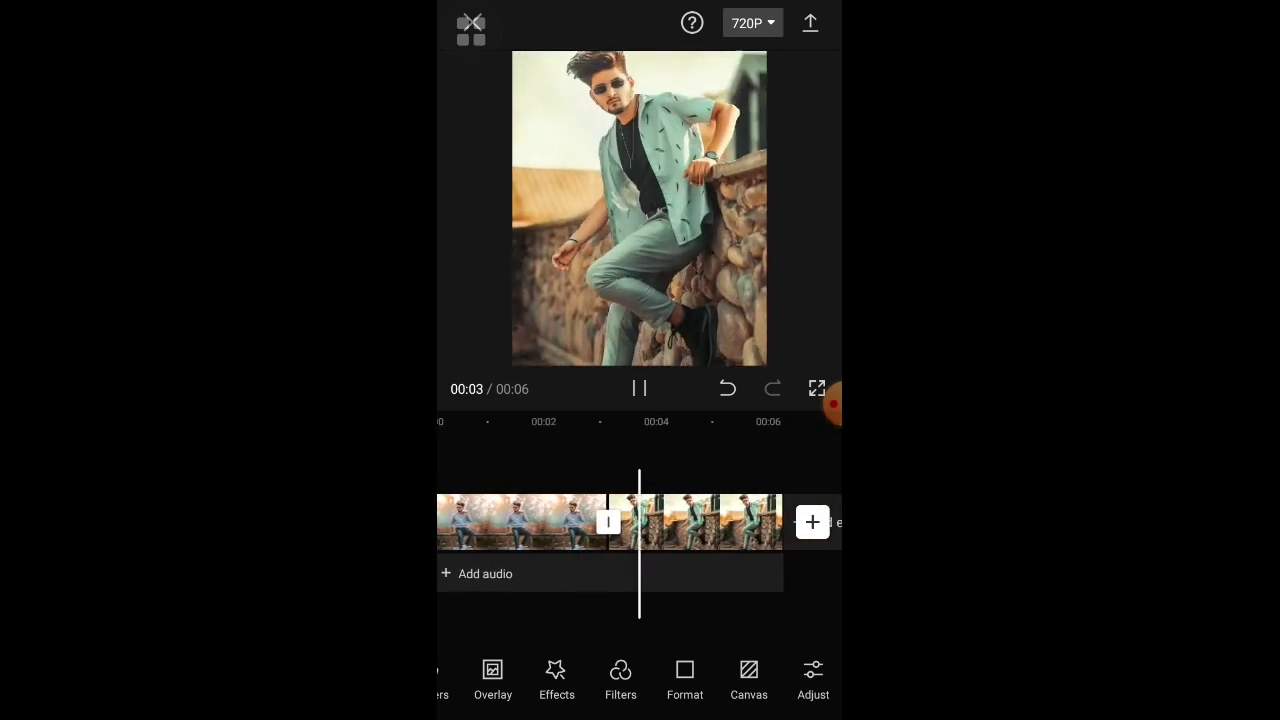
{"action": "left_click_drag", "start_coordinate": [600, 522], "coordinate": [824, 522]}
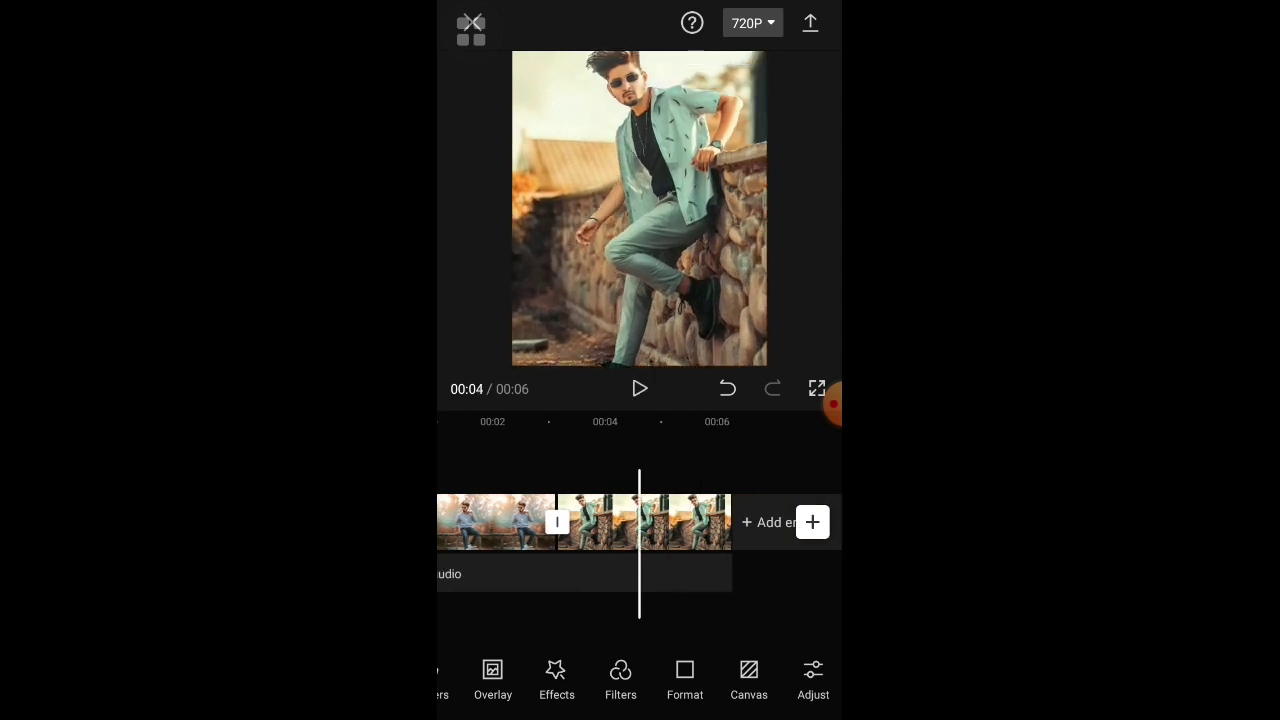
{"action": "left_click", "coordinate": [639, 388]}
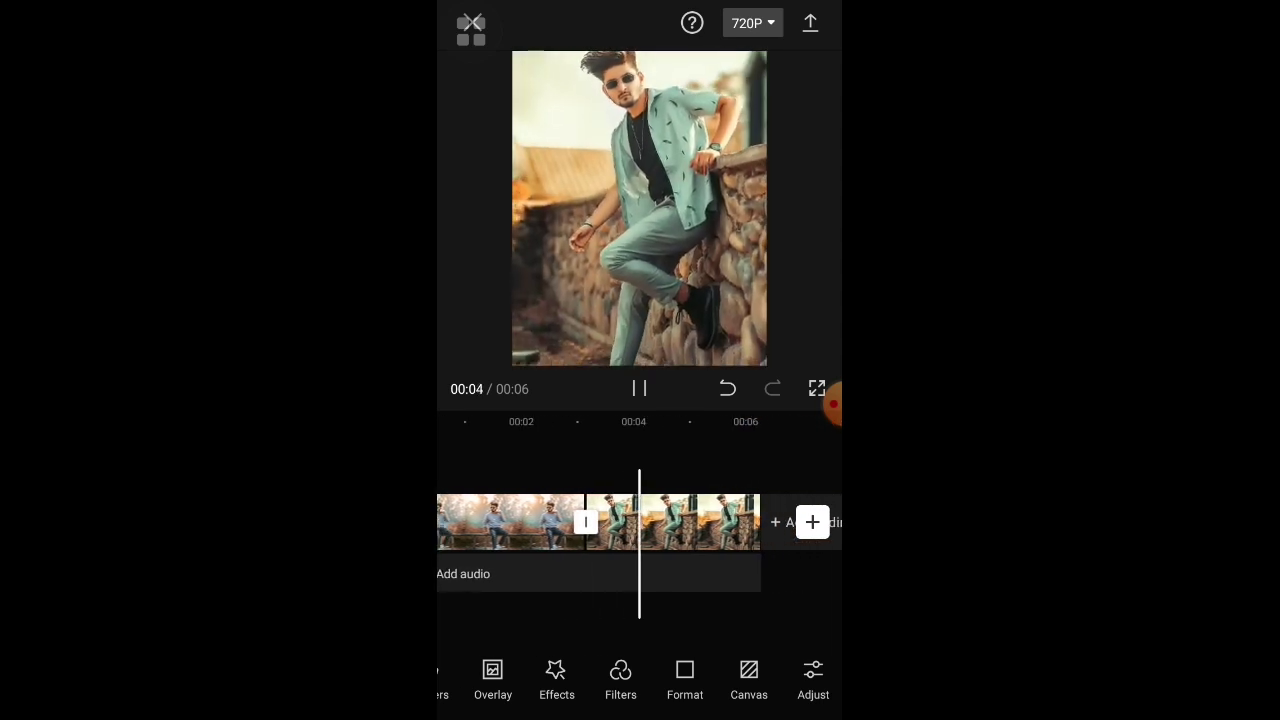
{"action": "left_click_drag", "start_coordinate": [600, 530], "coordinate": [621, 530]}
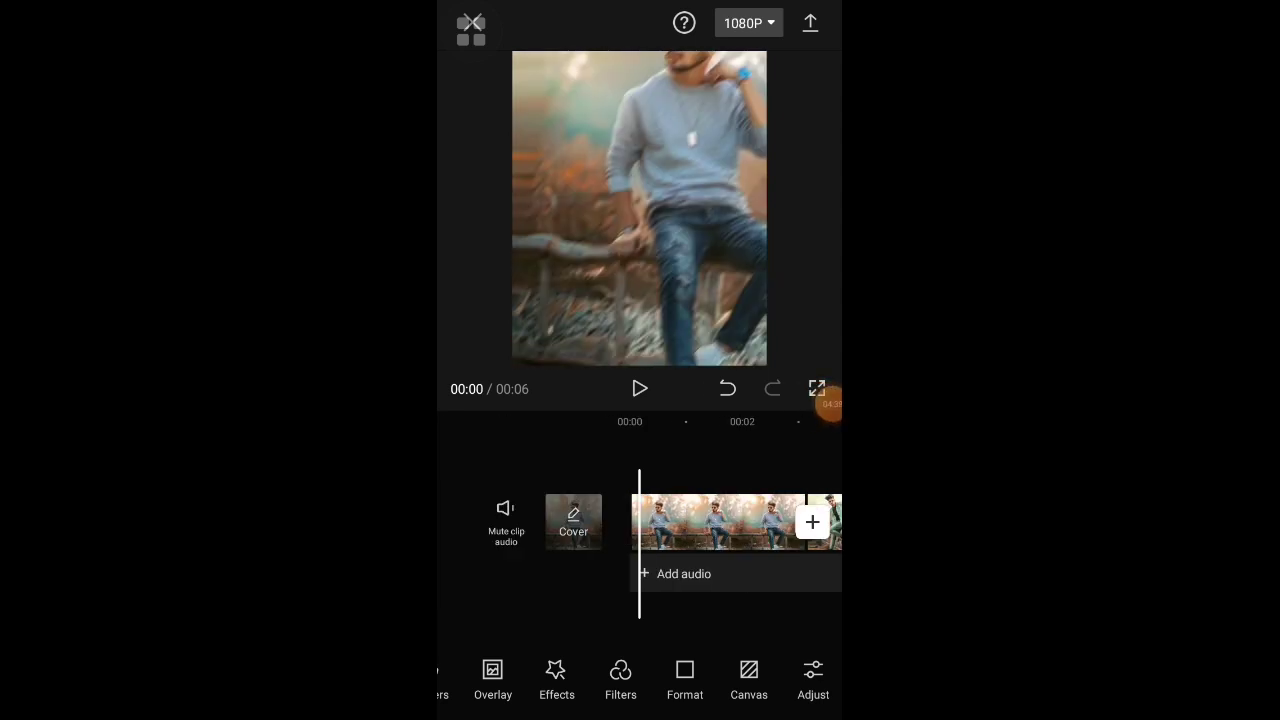
Set the export resolution to 1080p and frame rate to 60 fps, then close the panel.
{"action": "left_click", "coordinate": [748, 22]}
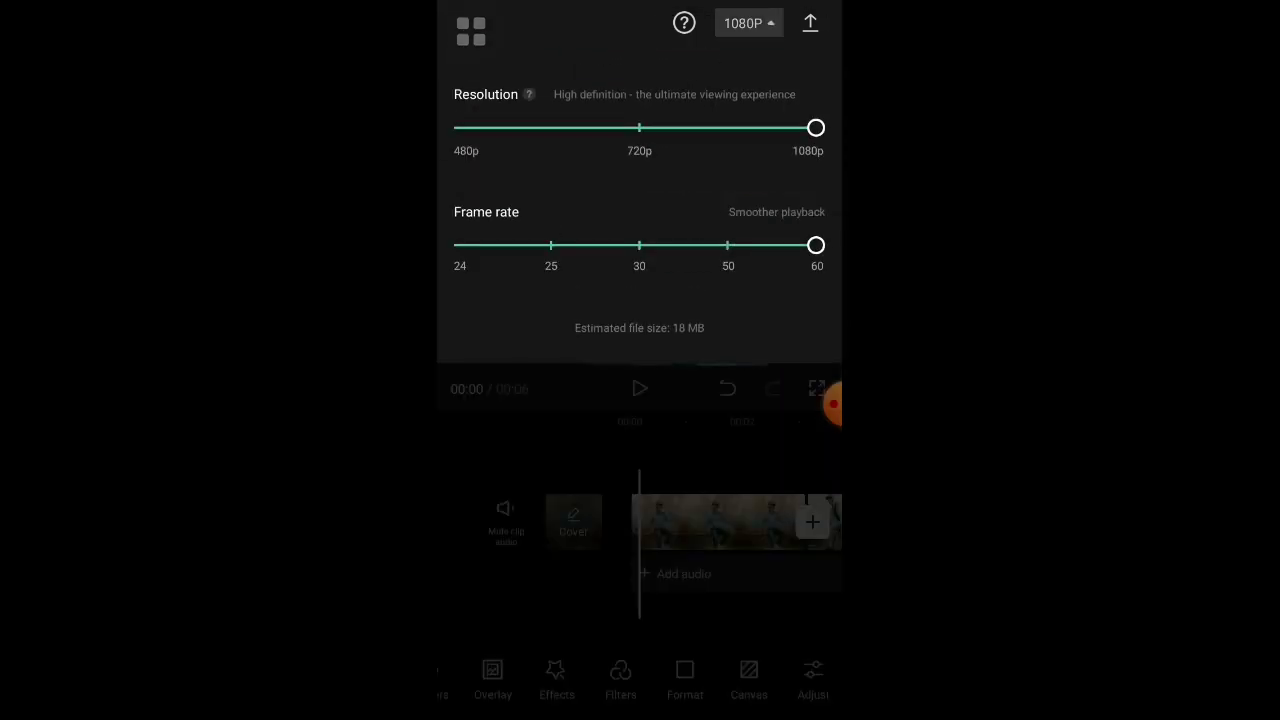
{"action": "mouse_move", "coordinate": [836, 403]}
{"action": "left_mouse_down"}
{"action": "mouse_move", "coordinate": [749, 41]}
{"action": "mouse_move", "coordinate": [815, 424]}
{"action": "left_mouse_up"}
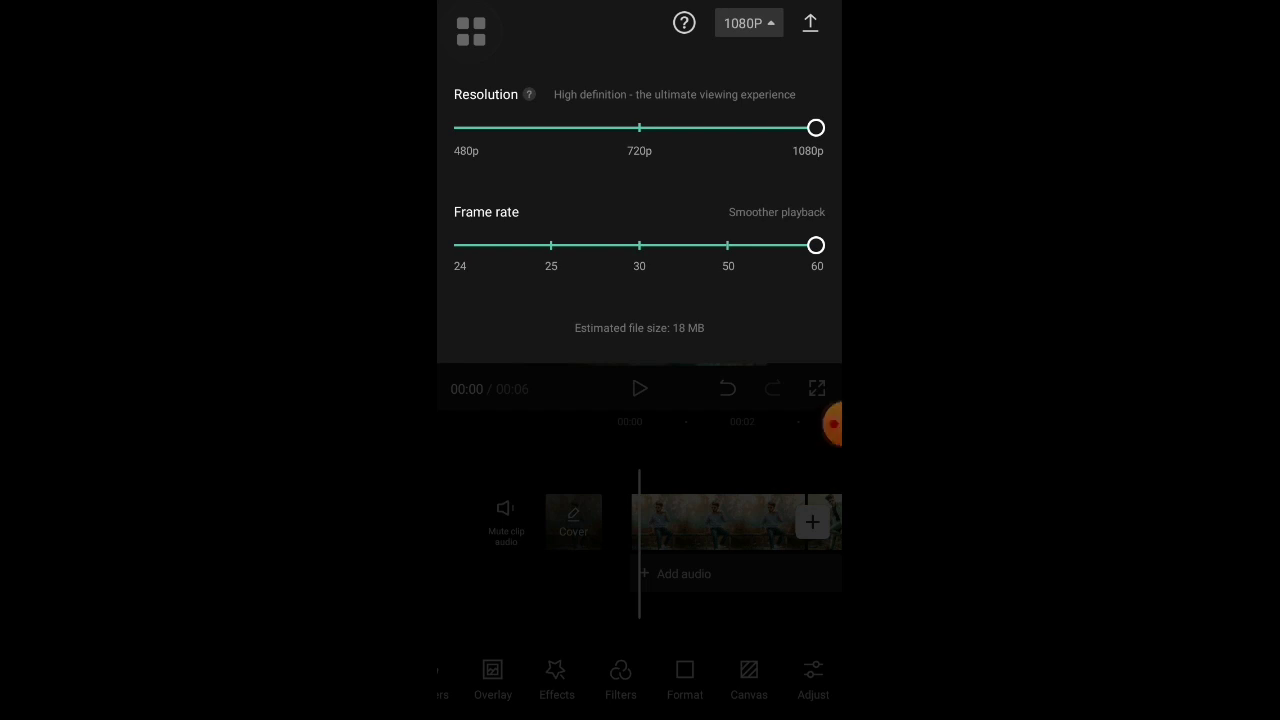
{"action": "mouse_move", "coordinate": [816, 128]}
{"action": "left_mouse_down"}
{"action": "mouse_move", "coordinate": [639, 128]}
{"action": "mouse_move", "coordinate": [816, 128]}
{"action": "left_mouse_up"}
{"action": "mouse_move", "coordinate": [816, 245]}
{"action": "left_mouse_down"}
{"action": "mouse_move", "coordinate": [491, 245]}
{"action": "mouse_move", "coordinate": [816, 245]}
{"action": "left_mouse_up"}
{"action": "mouse_move", "coordinate": [816, 128]}
{"action": "left_mouse_down"}
{"action": "mouse_move", "coordinate": [689, 128]}
{"action": "mouse_move", "coordinate": [816, 128]}
{"action": "left_mouse_up"}
{"action": "key", "text": "Escape"}
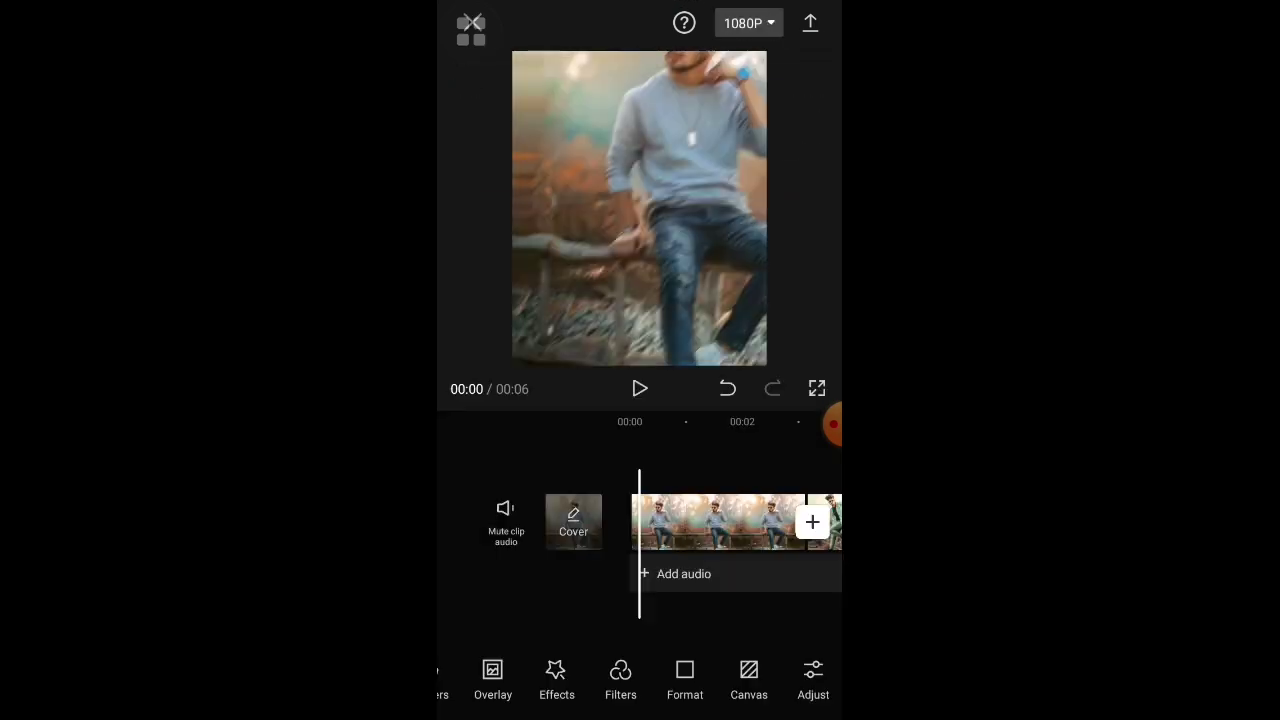
Export the 6-second video so it is saved to the device and ready to share.
{"action": "left_click", "coordinate": [810, 22]}
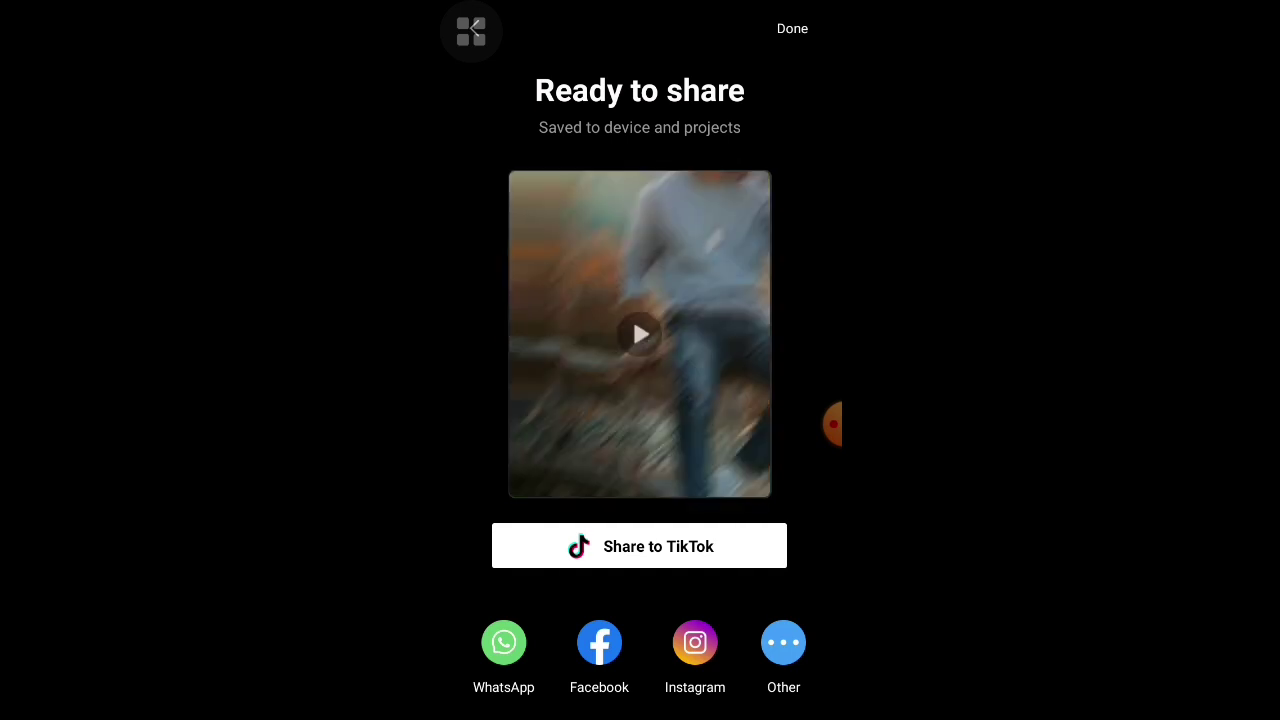
{"action": "left_click", "coordinate": [792, 28]}
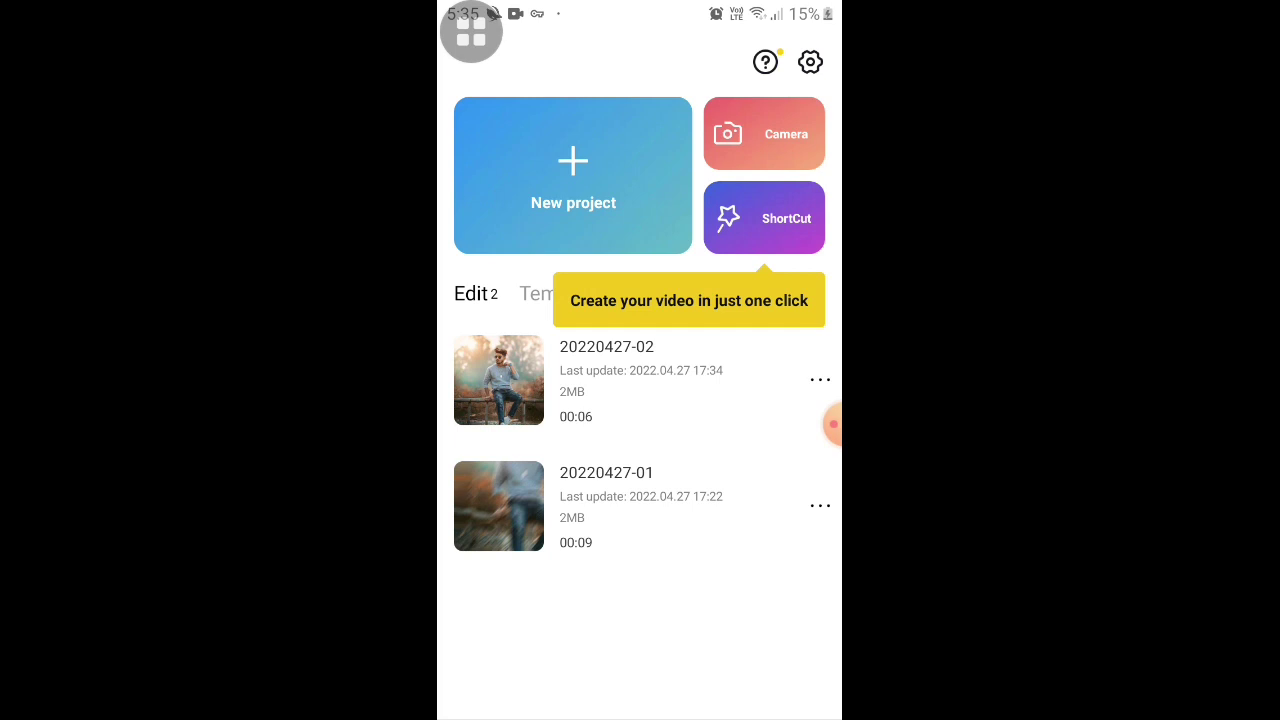
{"action": "left_click", "coordinate": [833, 424]}
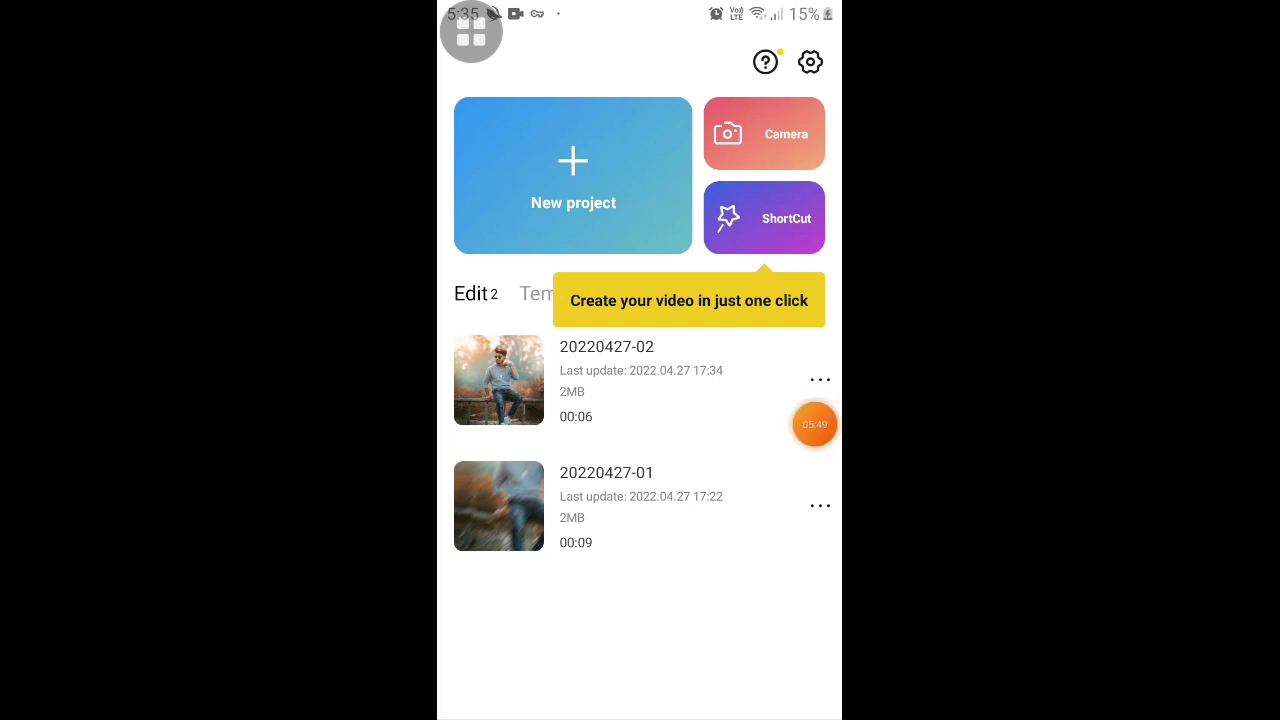